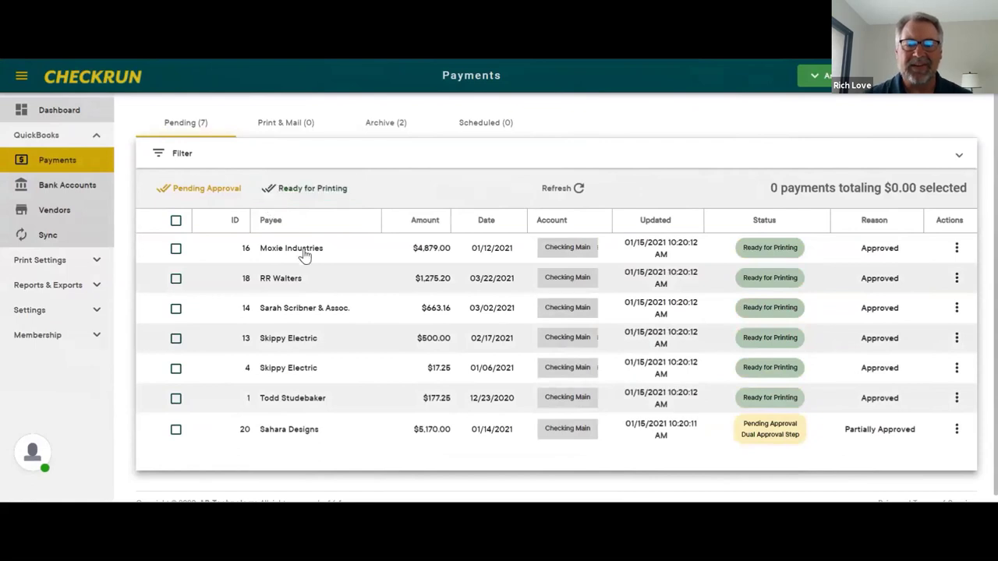
# Approve the partially approved Sahara Designs payment and open the print preview for all pending payments
pyautogui.moveTo(749, 447)
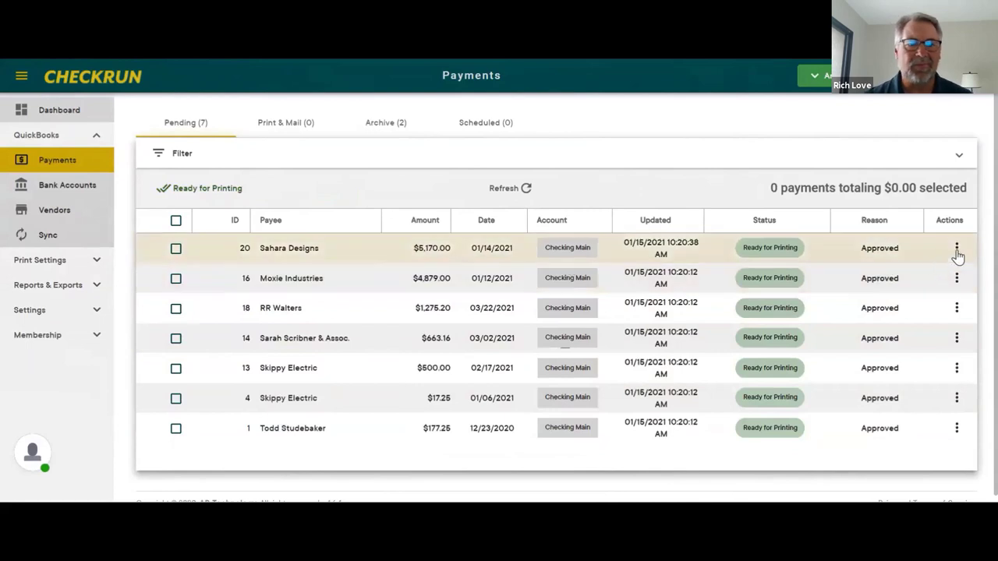
pyautogui.click(768, 248)
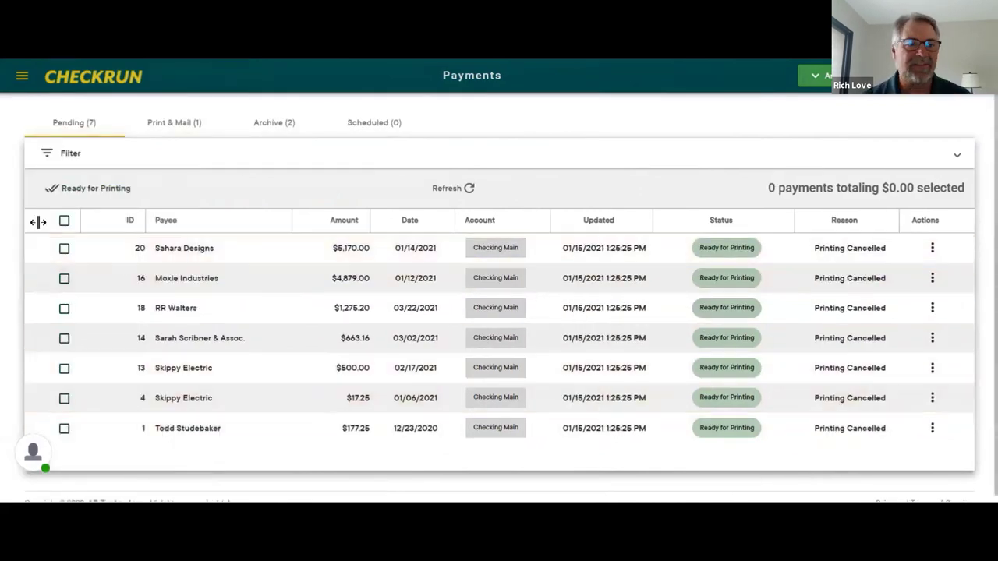
pyautogui.click(64, 222)
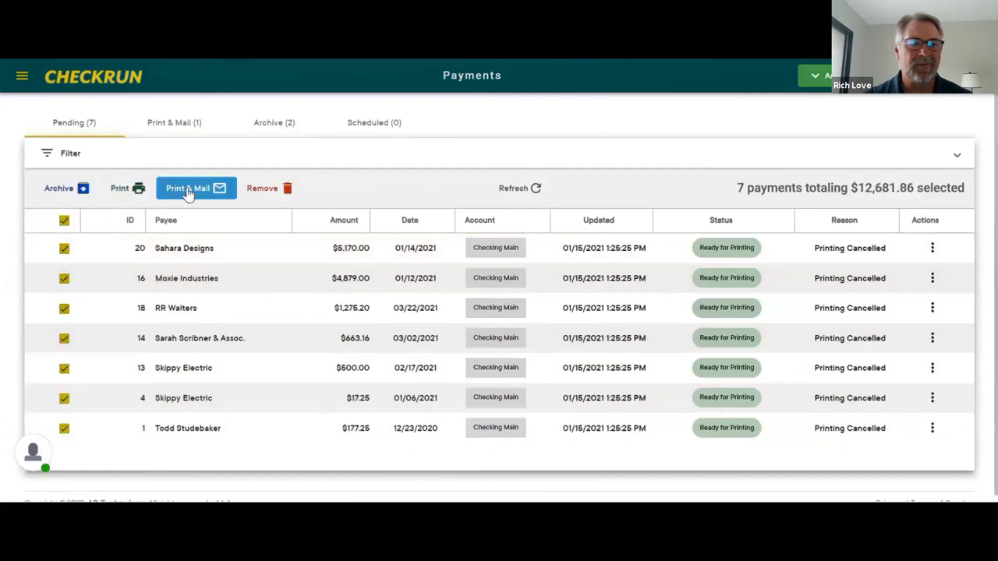
pyautogui.click(127, 188)
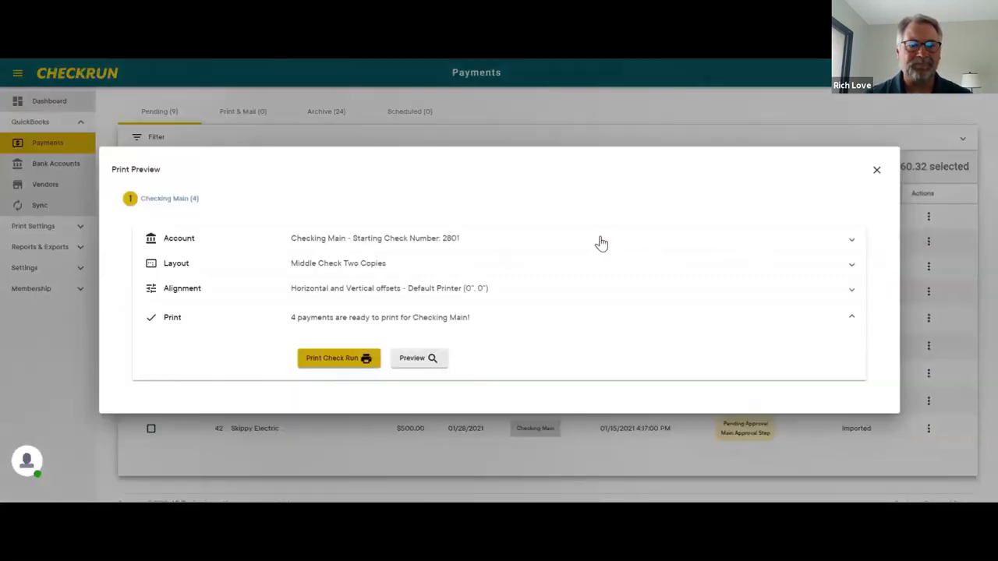
# Set the next check number of the Checking Main account to 3500 and save the account details
pyautogui.click(601, 243)
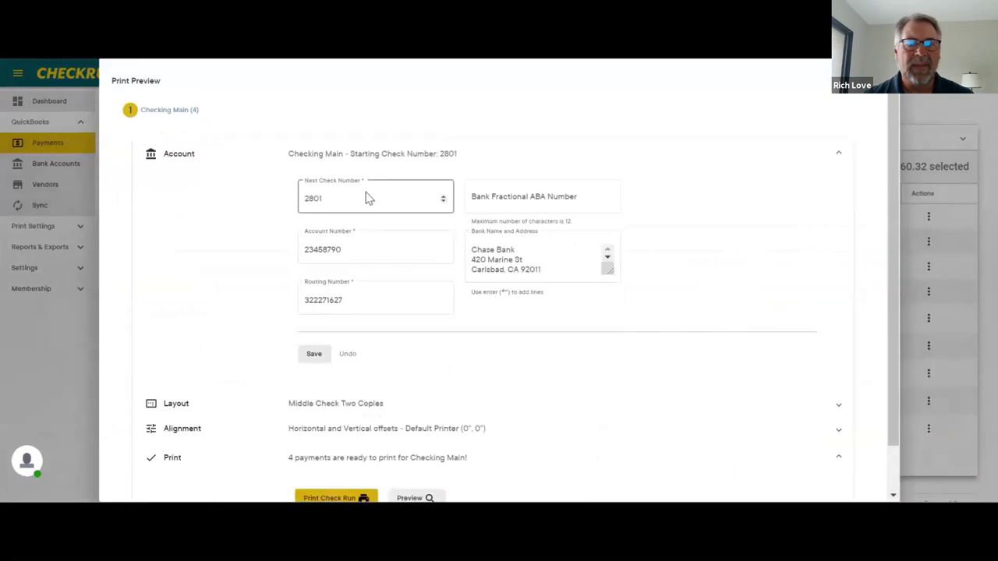
pyautogui.moveTo(363, 198); pyautogui.dragTo(299, 201)
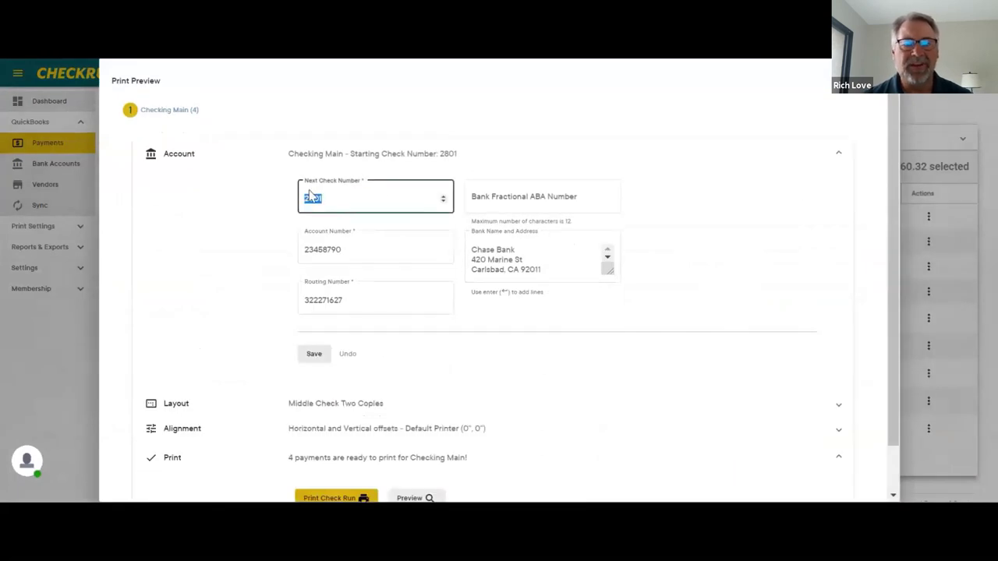
pyautogui.write('3500')
pyautogui.click(314, 355)
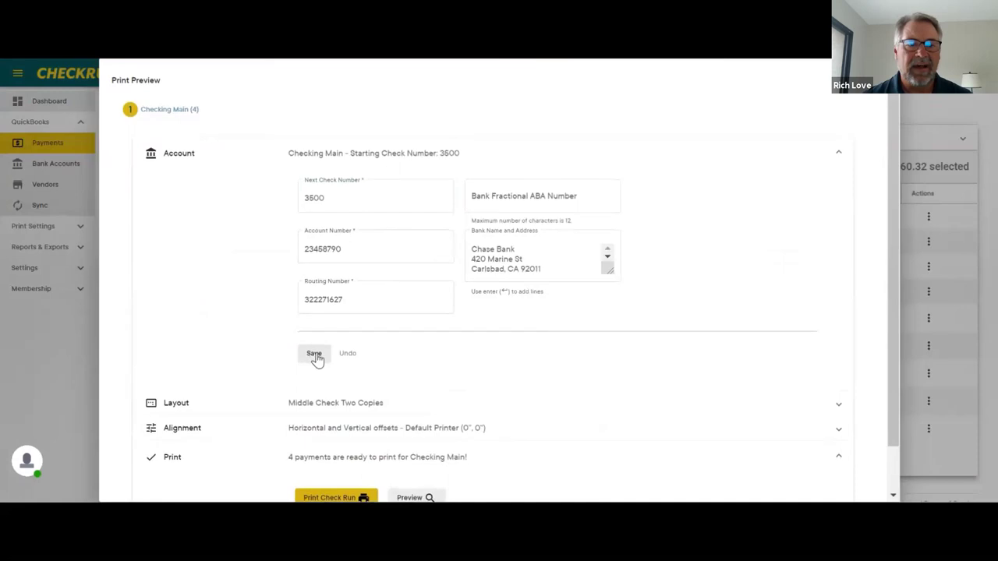
# Add a new check layout based on the Bottom Check One Remittance template
pyautogui.scroll(-1, 374, 355)
pyautogui.click(439, 352)
pyautogui.scroll(-6, 438, 354)
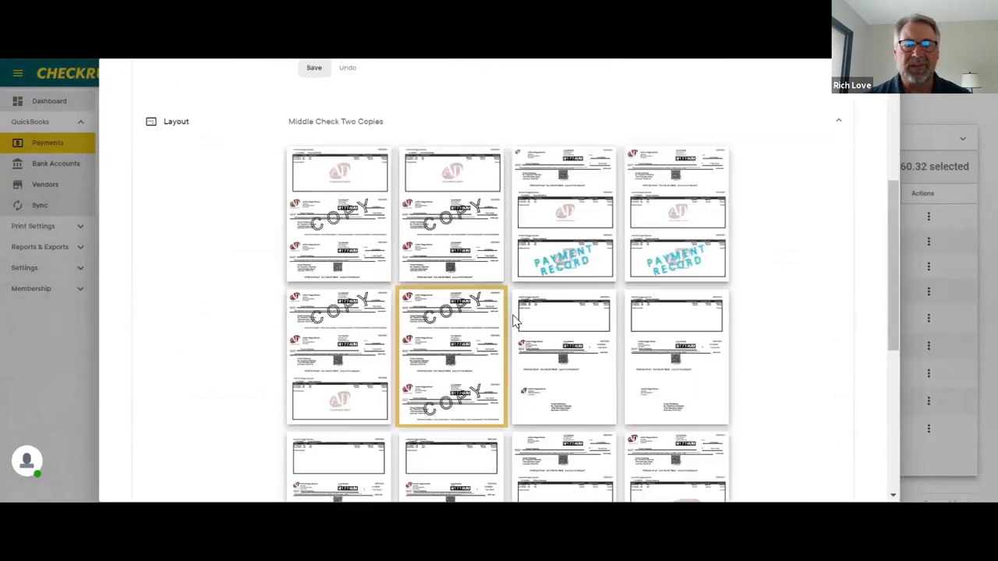
pyautogui.click(564, 405)
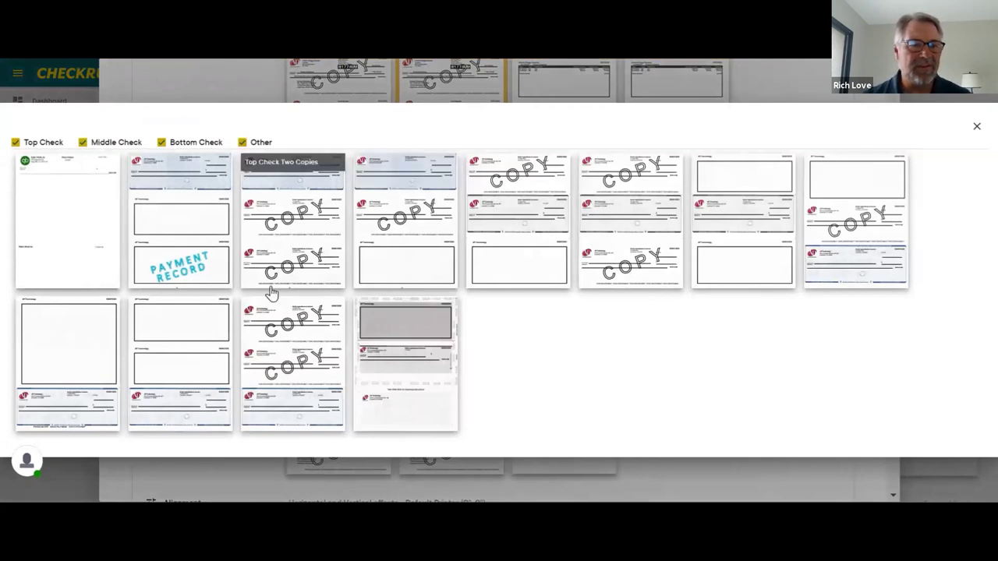
pyautogui.click(48, 381)
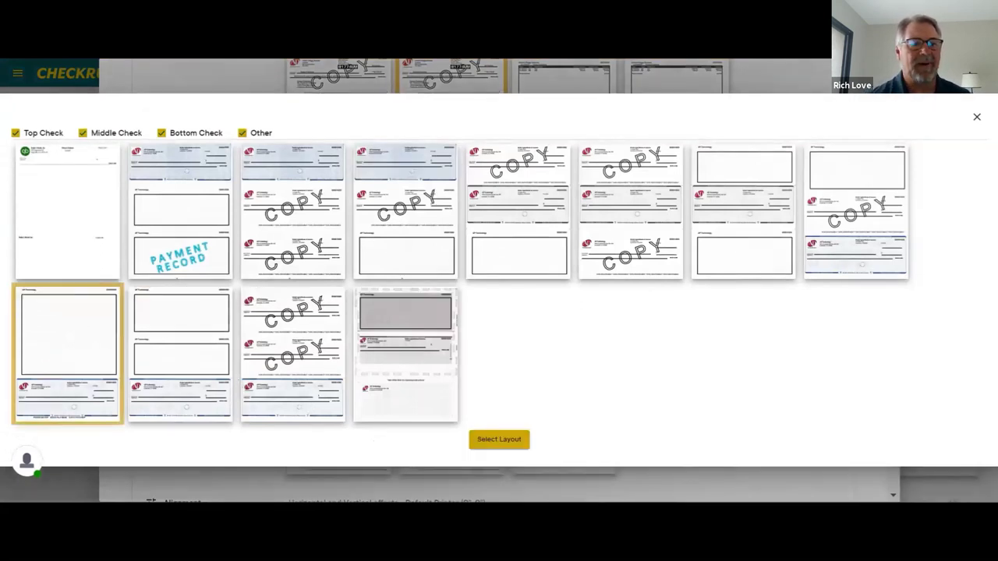
pyautogui.click(507, 442)
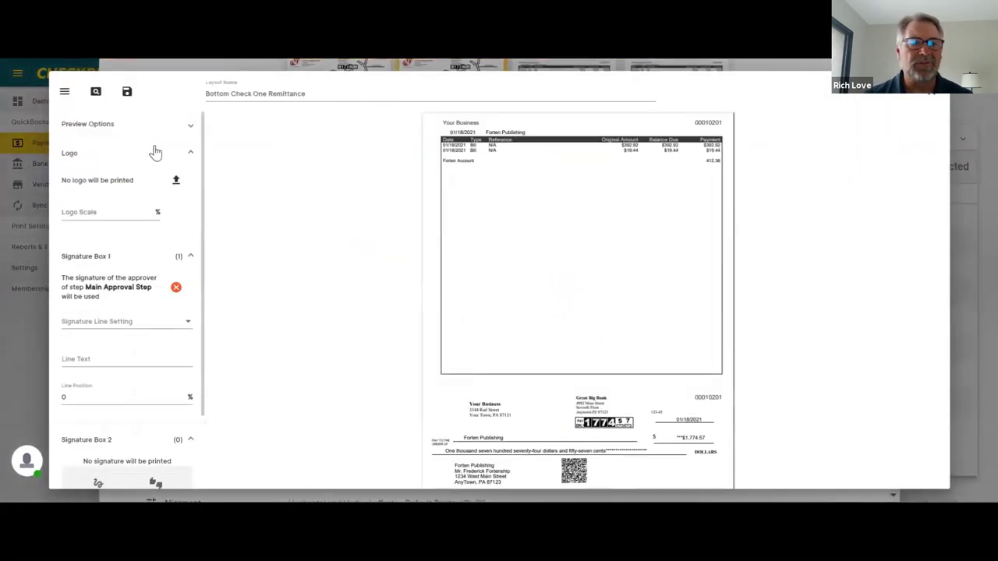
# Upload the 100px Logo file from the recent files as the logo of the check layout
pyautogui.click(185, 158)
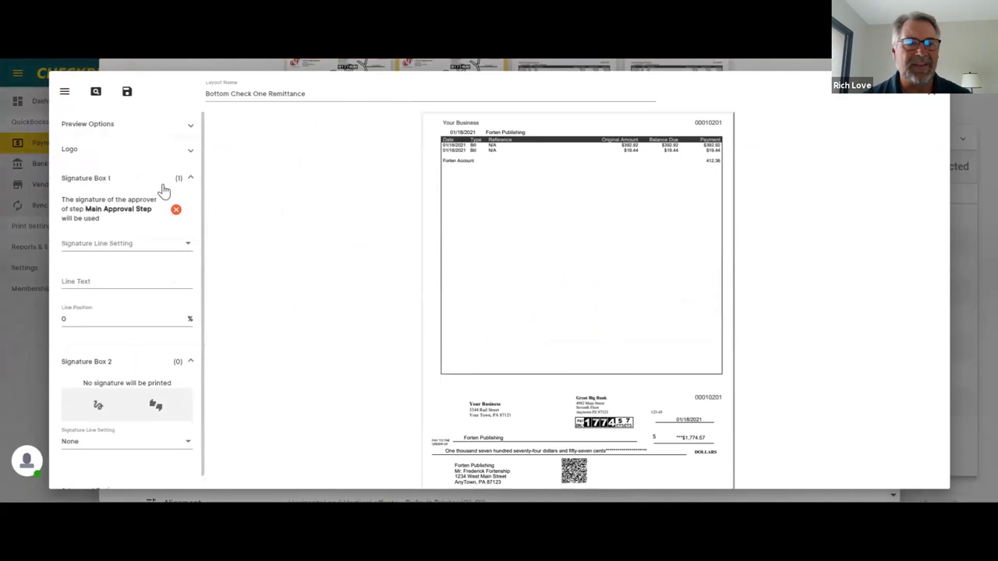
pyautogui.click(152, 152)
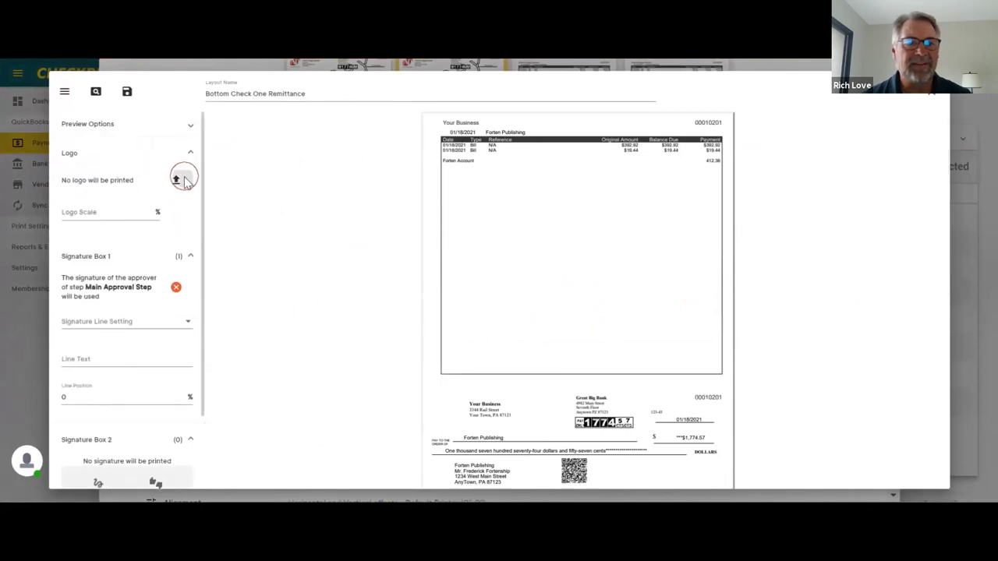
pyautogui.click(184, 180)
pyautogui.click(558, 267)
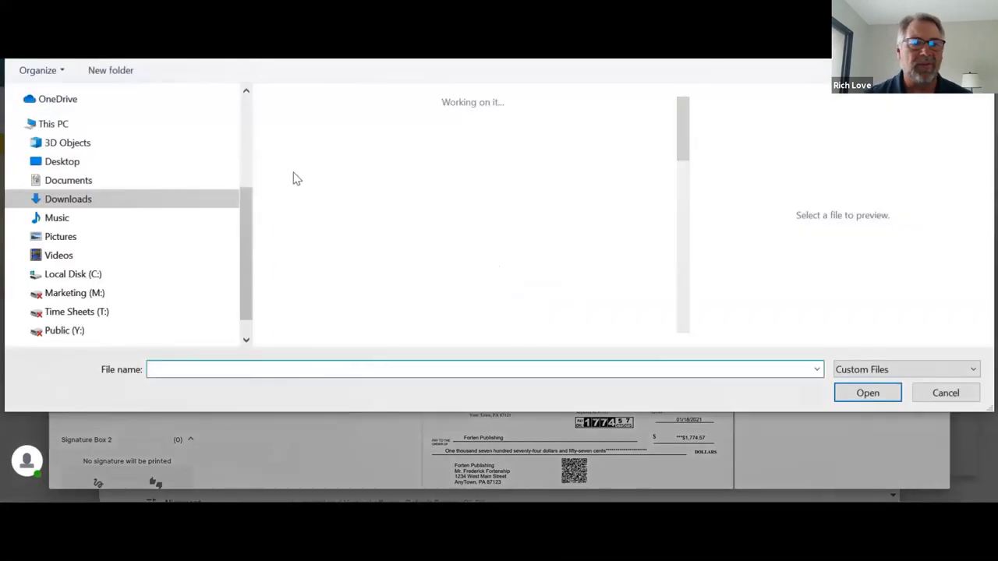
pyautogui.scroll(10, 338, 278)
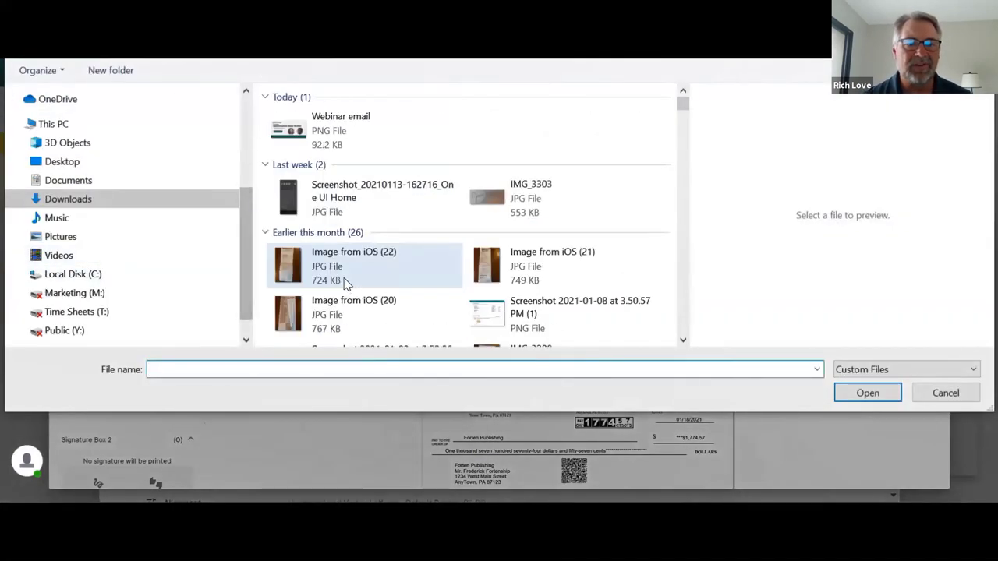
pyautogui.scroll(-5, 346, 283)
pyautogui.scroll(4, 29, 109)
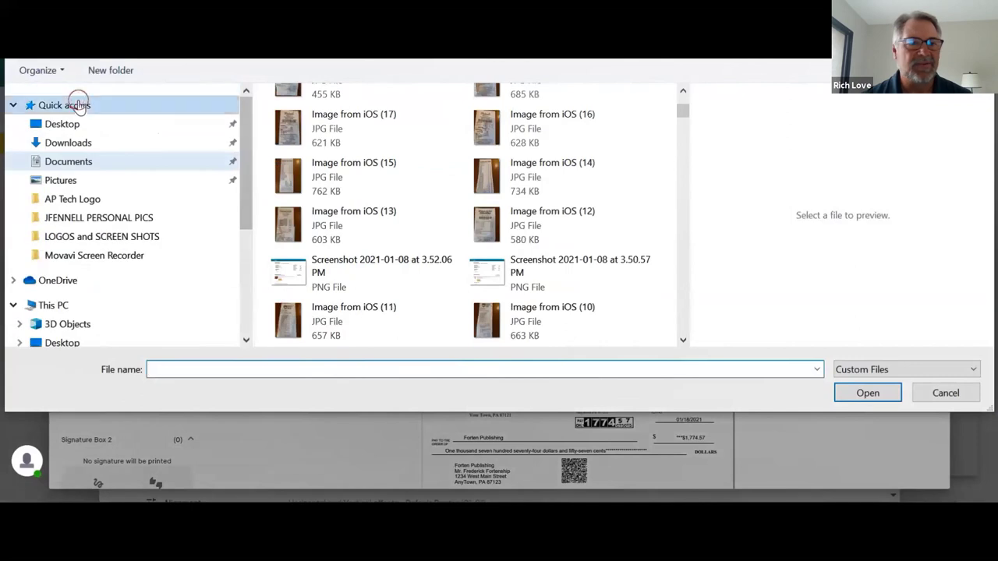
pyautogui.click(76, 104)
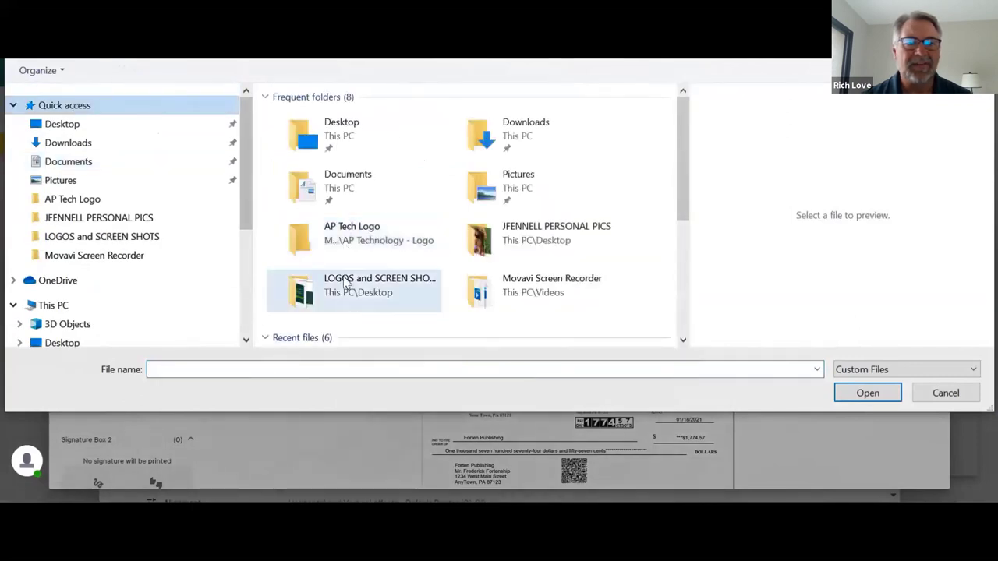
pyautogui.scroll(-2, 328, 237)
pyautogui.click(326, 234)
pyautogui.click(859, 393)
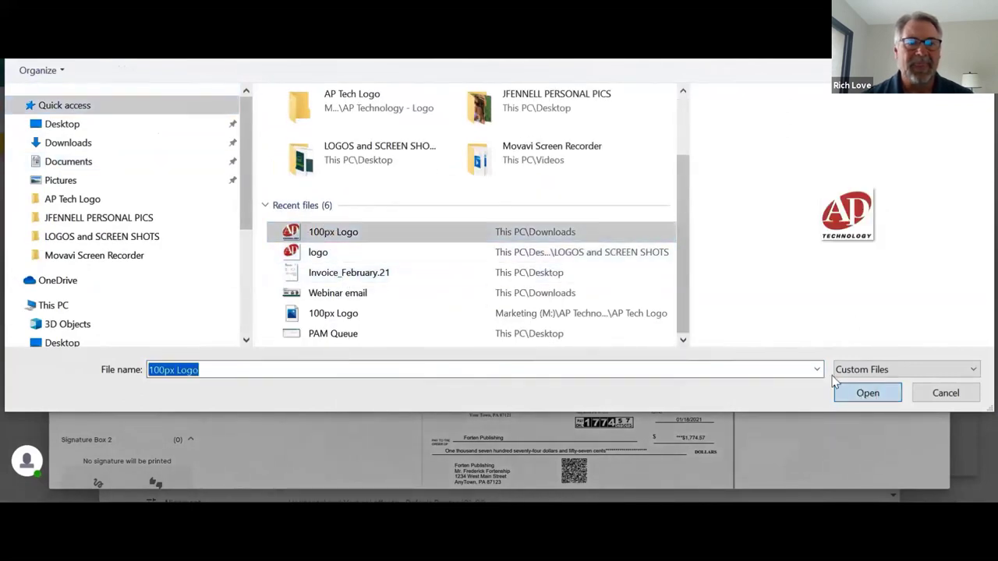
pyautogui.click(513, 299)
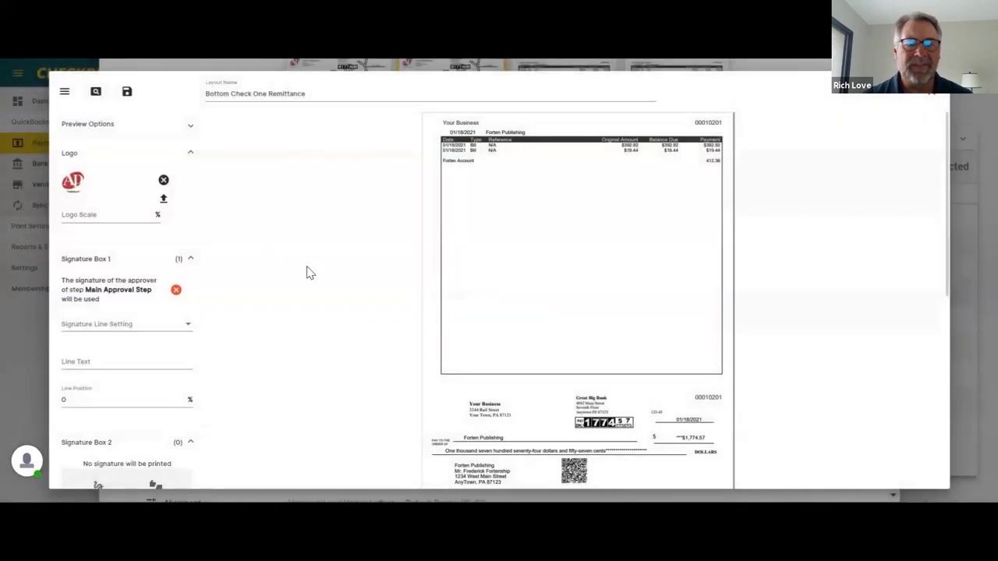
# Preview the Bottom Check One Remittance layout with sample check stock and save the layout
pyautogui.scroll(-1, 346, 360)
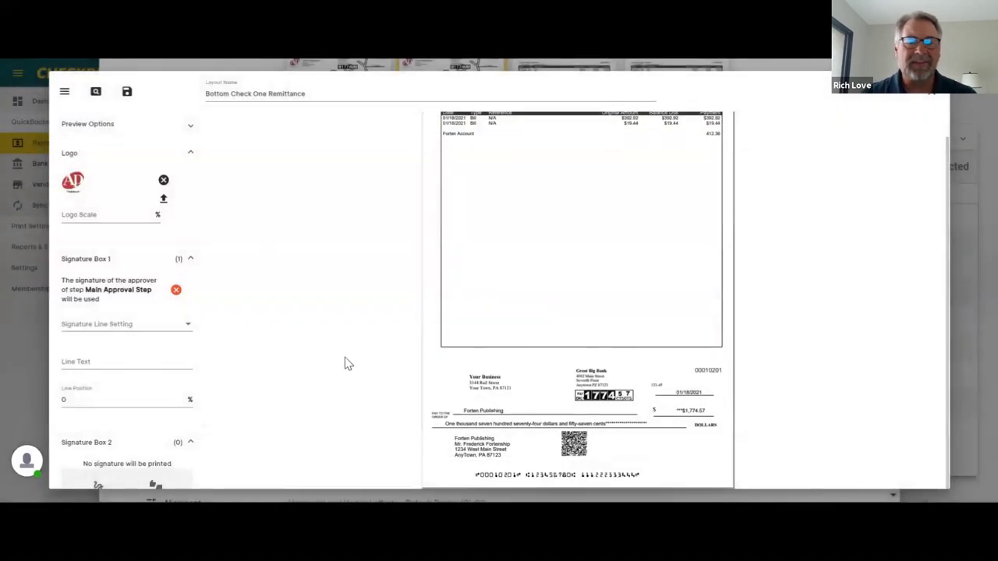
pyautogui.click(98, 124)
pyautogui.click(66, 157)
pyautogui.click(96, 92)
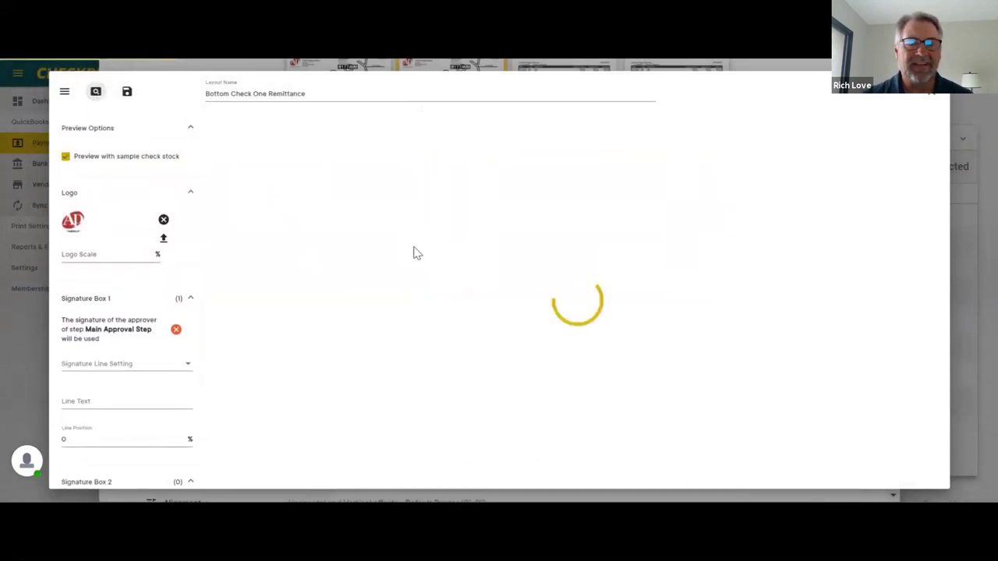
pyautogui.scroll(-1, 815, 423)
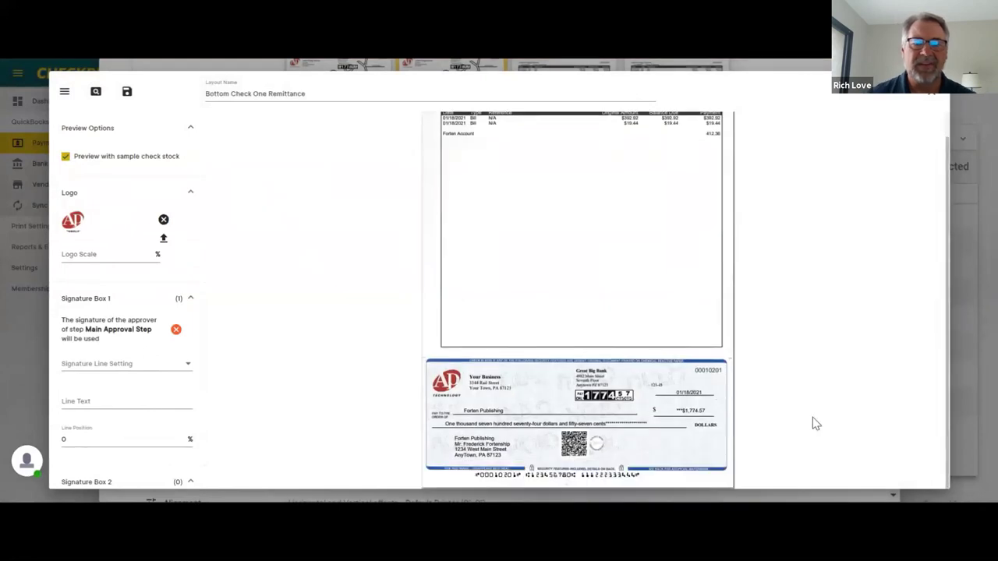
pyautogui.click(127, 92)
pyautogui.click(134, 122)
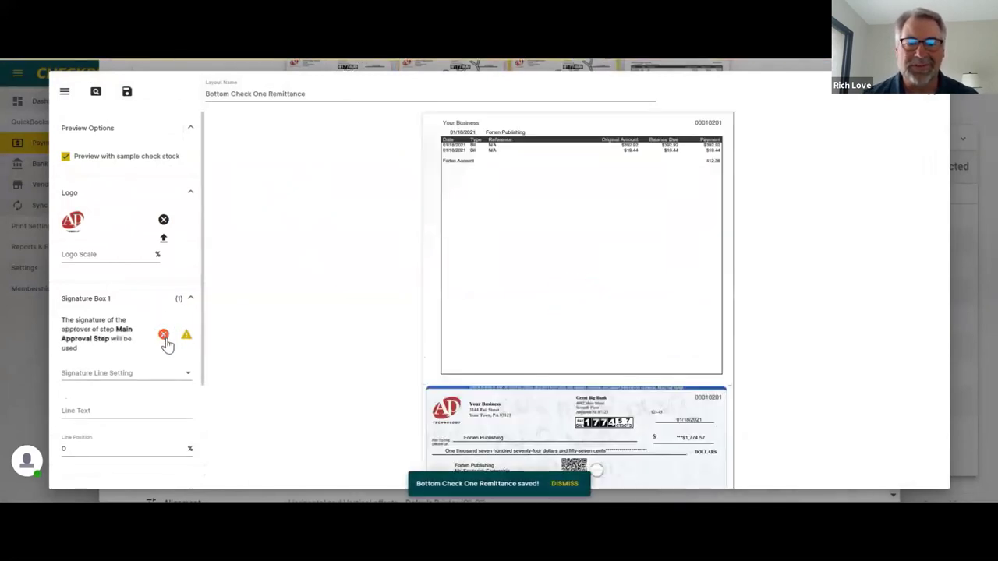
# Replace the Main Approval Step signature in Signature Box 1 with the third stored signature, always applied
pyautogui.scroll(-1, 166, 342)
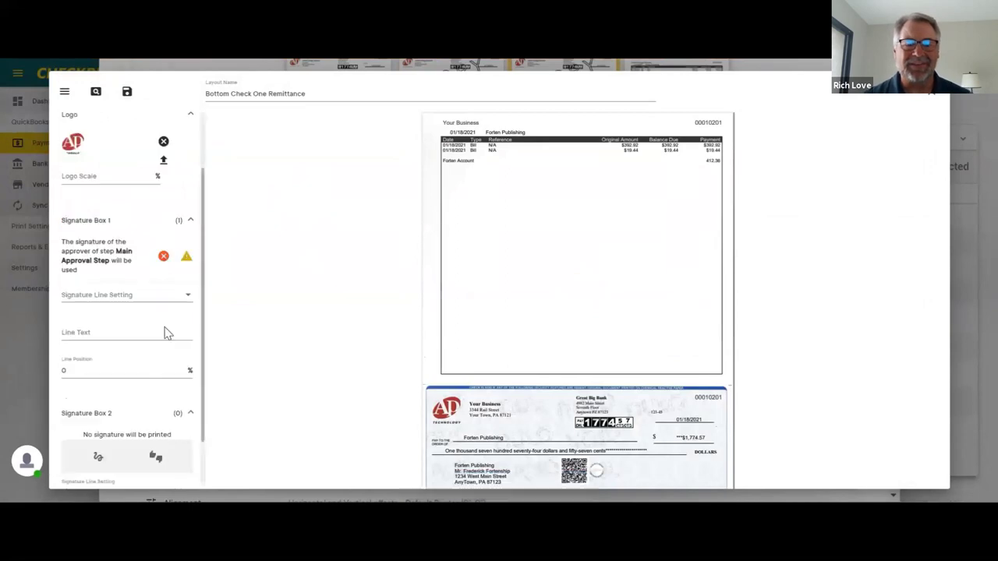
pyautogui.click(163, 257)
pyautogui.click(96, 258)
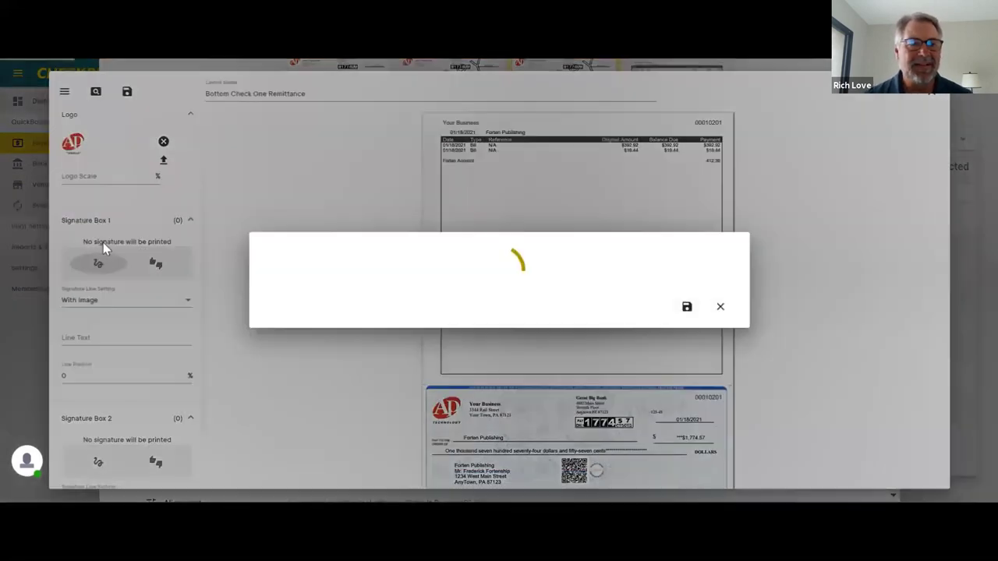
pyautogui.click(437, 244)
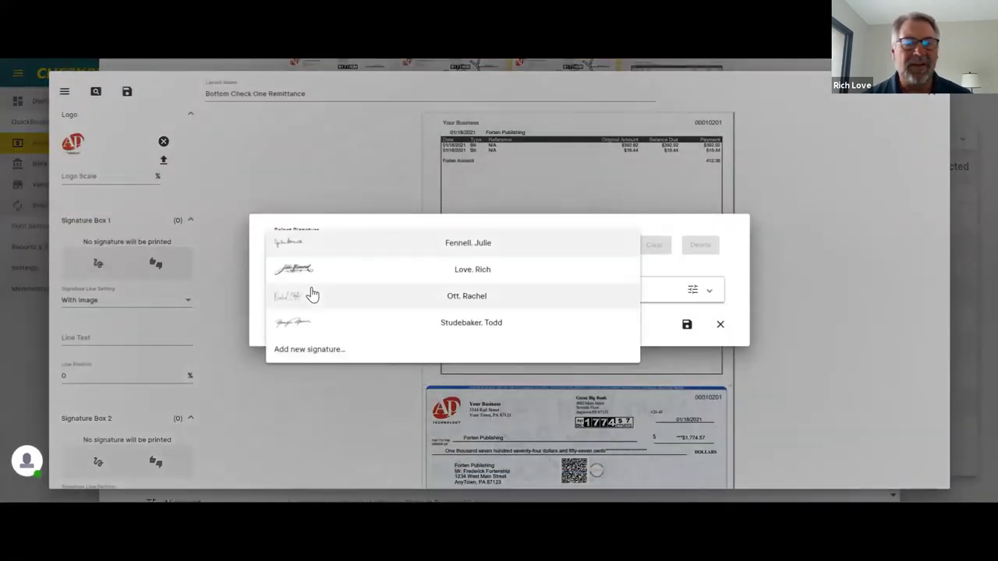
pyautogui.click(319, 300)
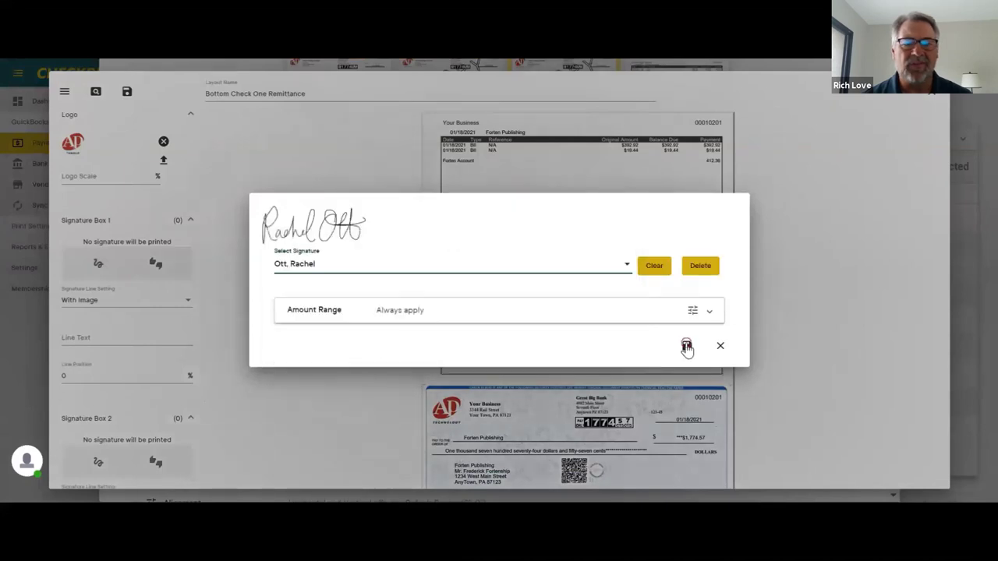
pyautogui.click(686, 348)
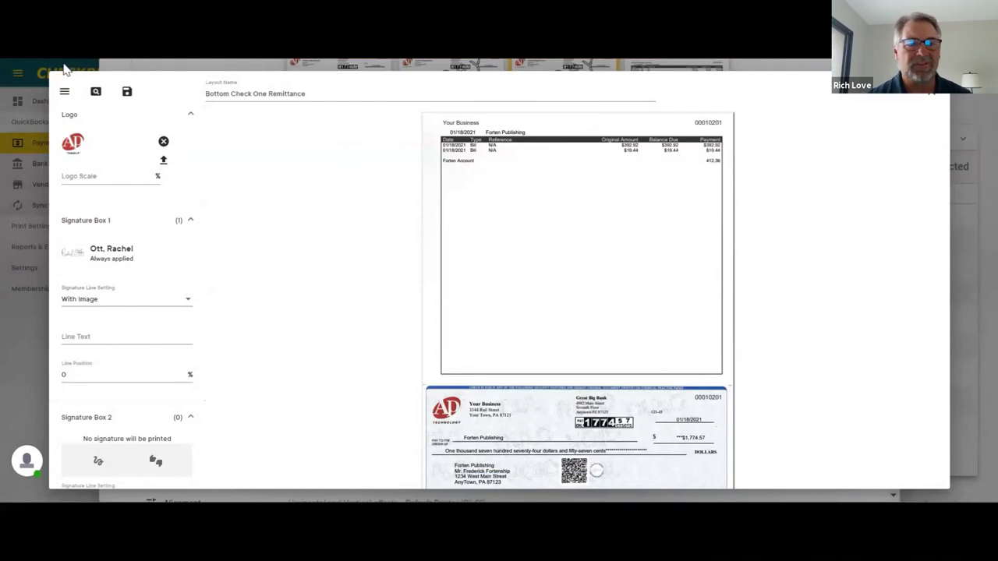
# Save the Bottom Check One Remittance layout and refresh its preview to check the signature
pyautogui.click(127, 91)
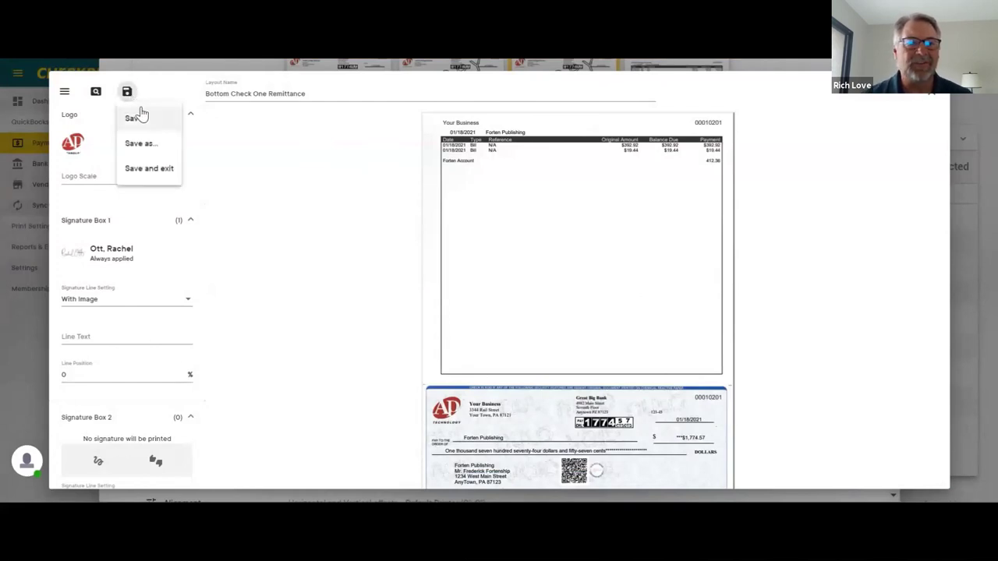
pyautogui.click(130, 117)
pyautogui.click(96, 91)
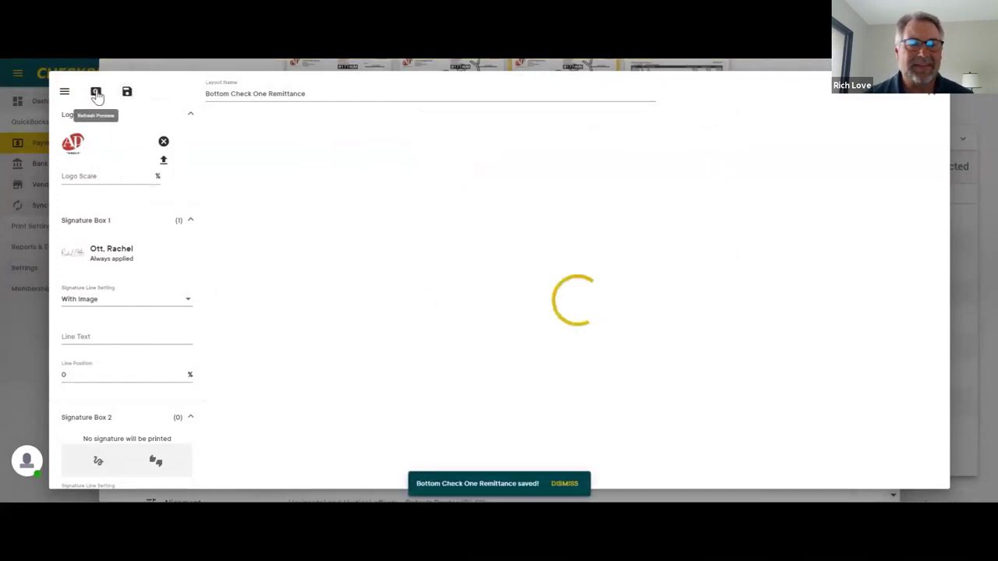
pyautogui.click(564, 485)
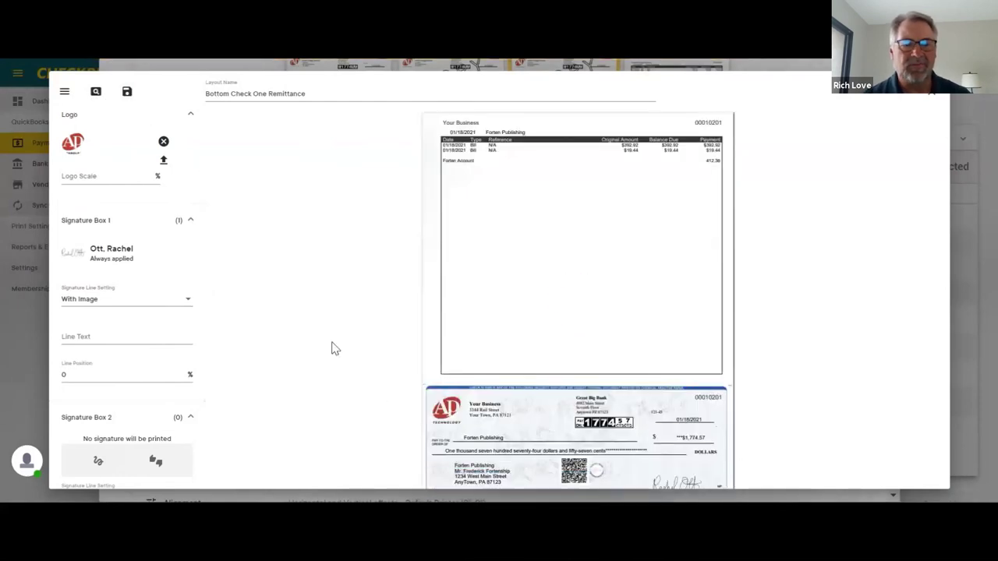
pyautogui.scroll(-1, 332, 348)
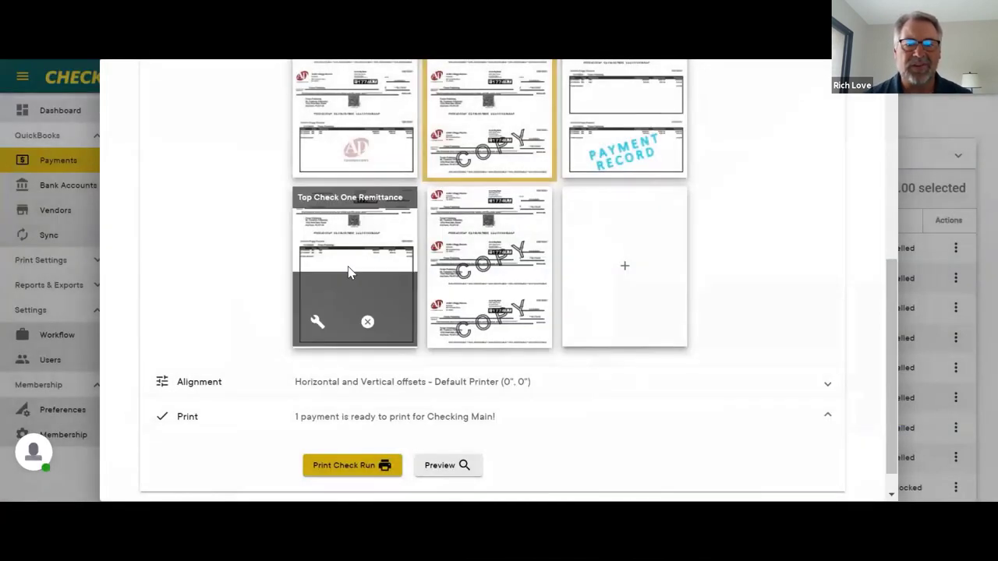
# Print the check run for Checking Main and look through the generated checks in the enlarged document window
pyautogui.scroll(-1, 486, 397)
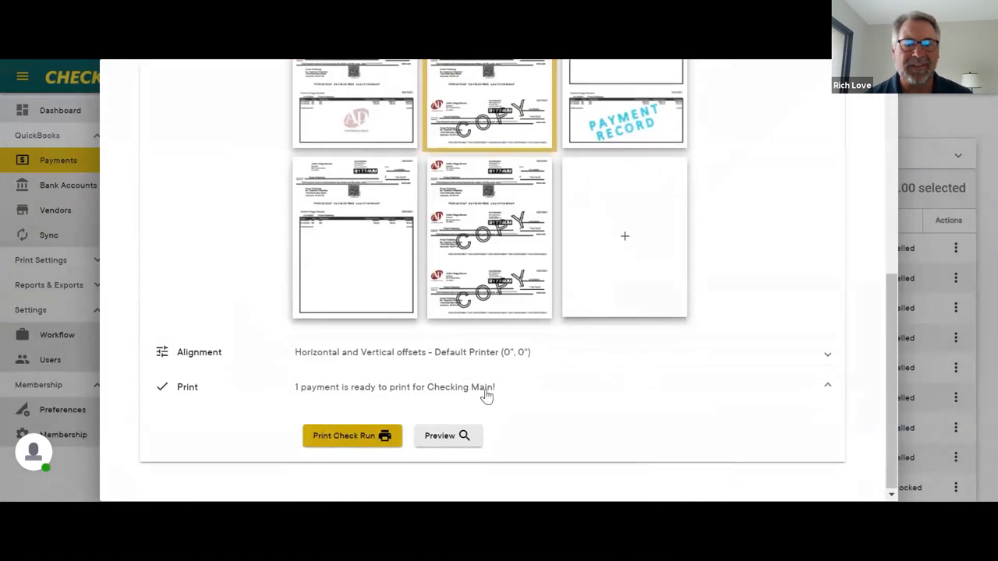
pyautogui.click(329, 438)
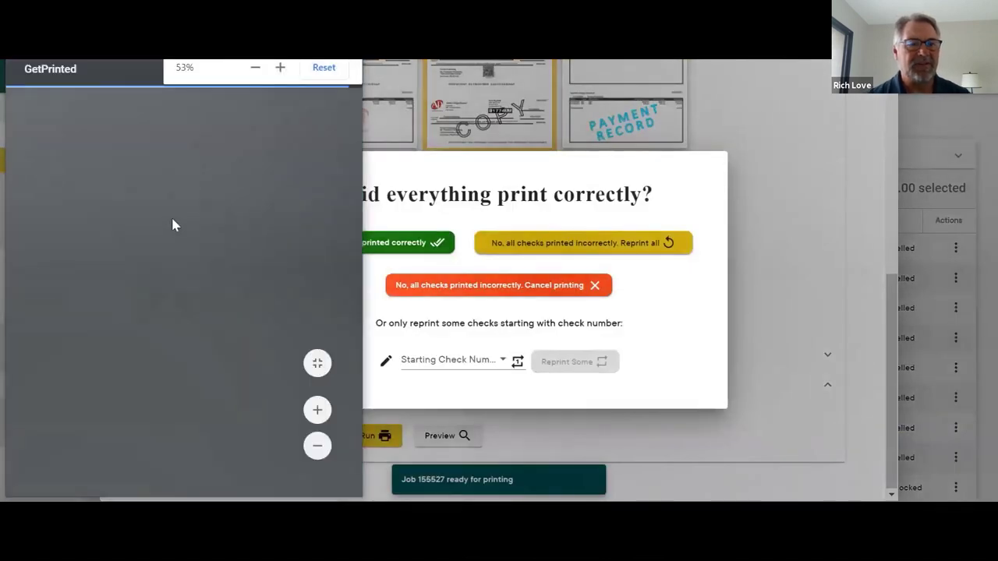
pyautogui.doubleClick(125, 78)
pyautogui.scroll(-1, 537, 287)
pyautogui.scroll(-15, 536, 287)
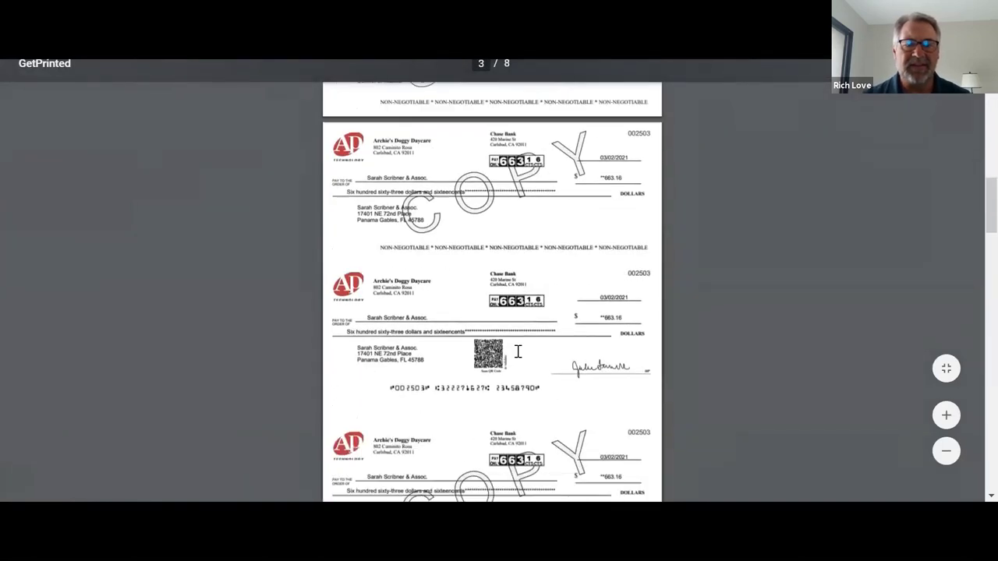
# Look through the remaining checks, send the document to the printer and report that all checks printed correctly
pyautogui.scroll(-15, 516, 353)
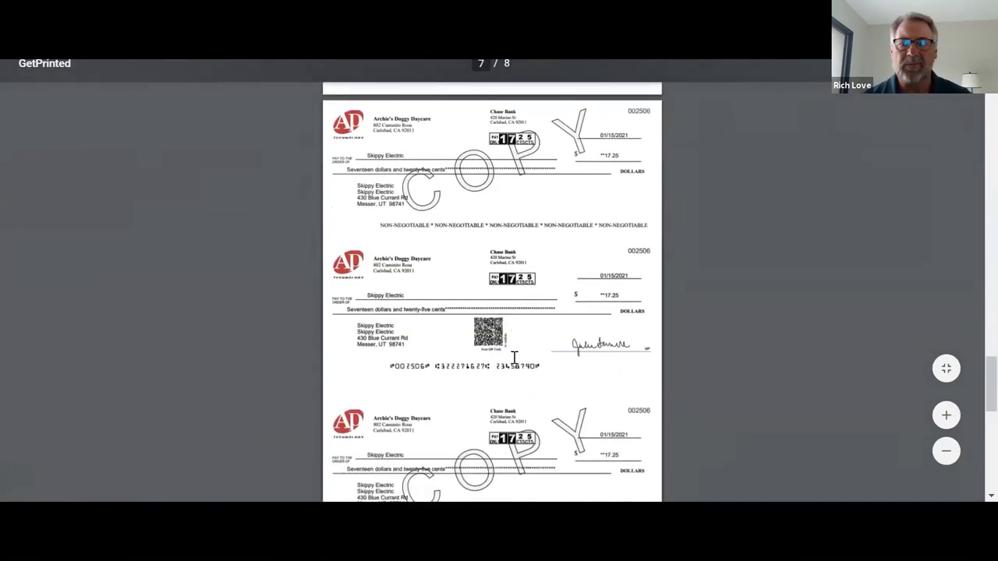
pyautogui.scroll(-10, 514, 358)
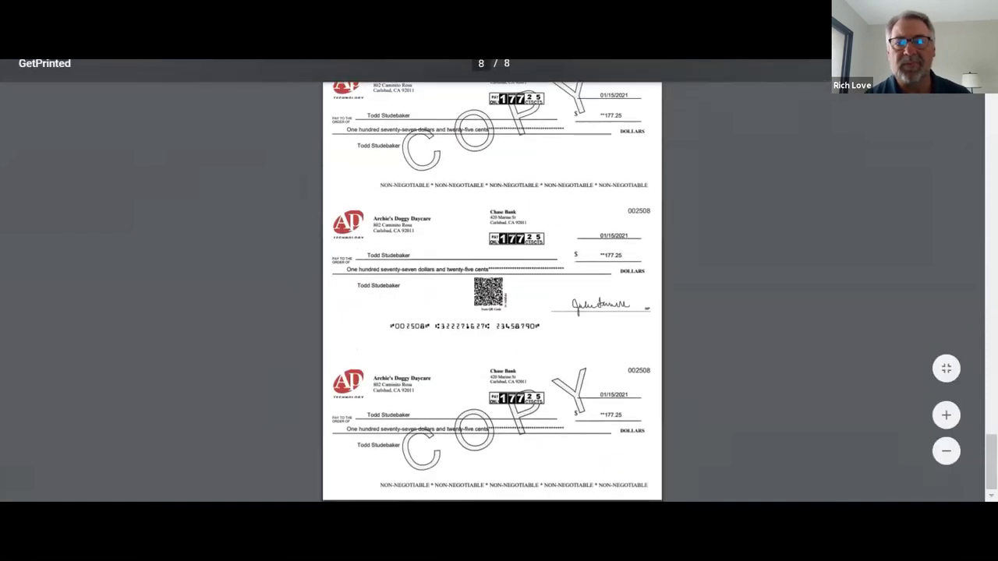
pyautogui.hotkey('ctrl', 'p')
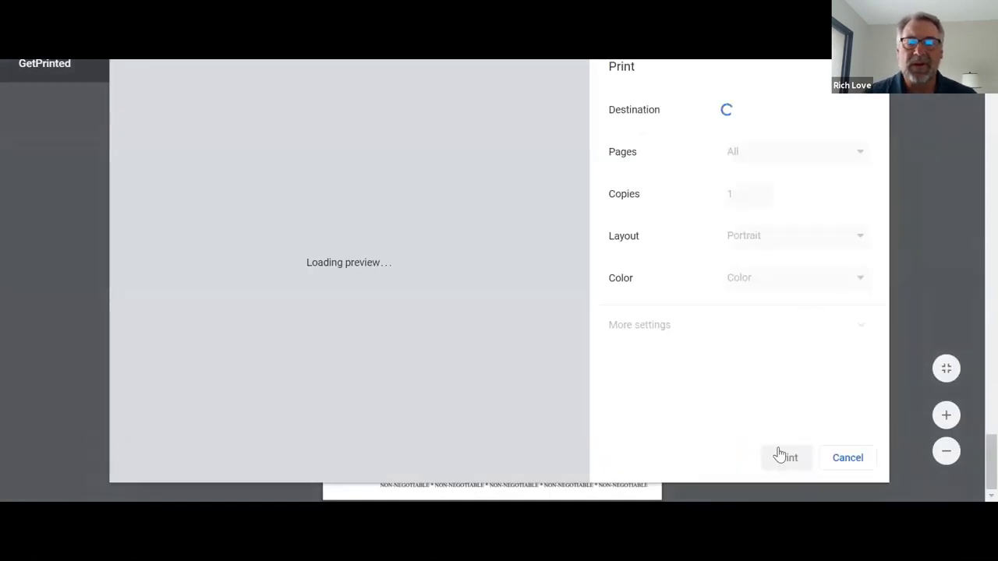
pyautogui.click(785, 464)
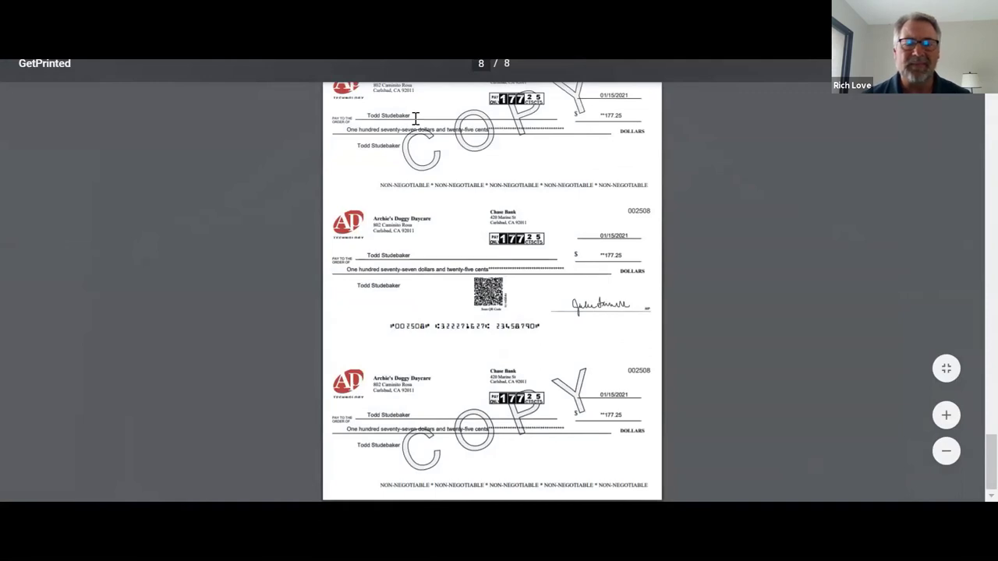
pyautogui.hotkey('ctrl', 'w')
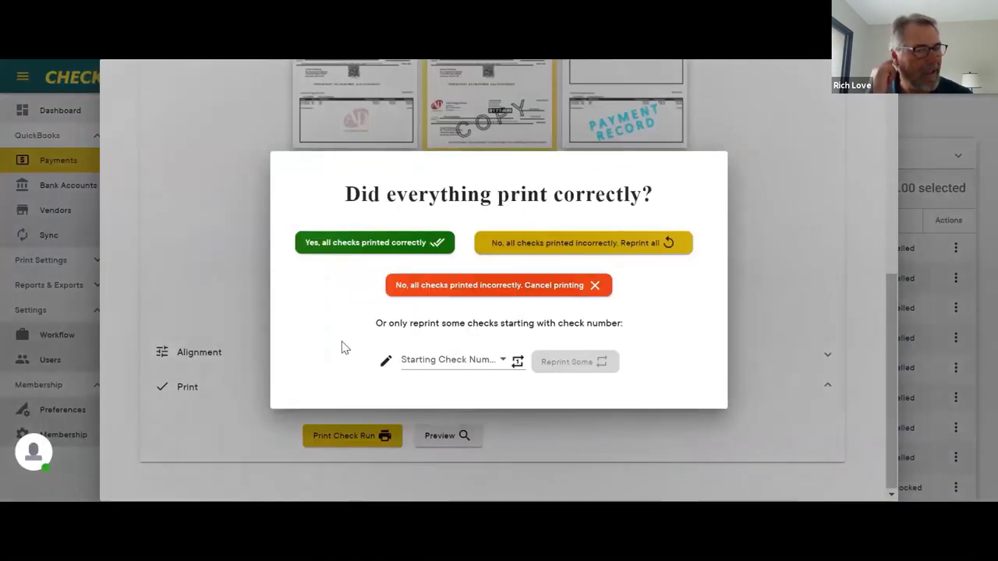
pyautogui.click(321, 248)
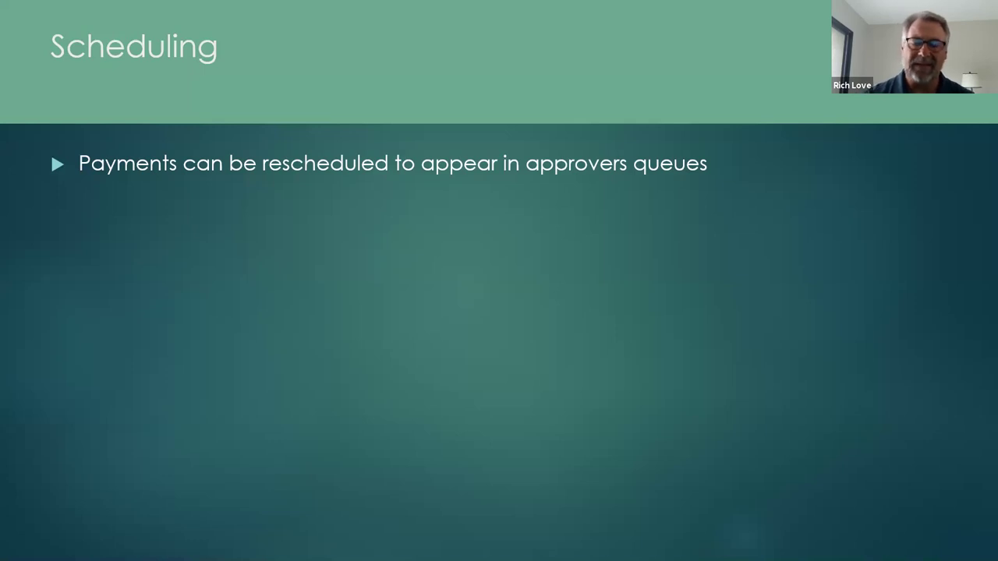
# Switch to Checkrun, sign in with Intuit to the company Petals by ZuZu Warriors and show its payments
pyautogui.hotkey('alt', 'Tab')
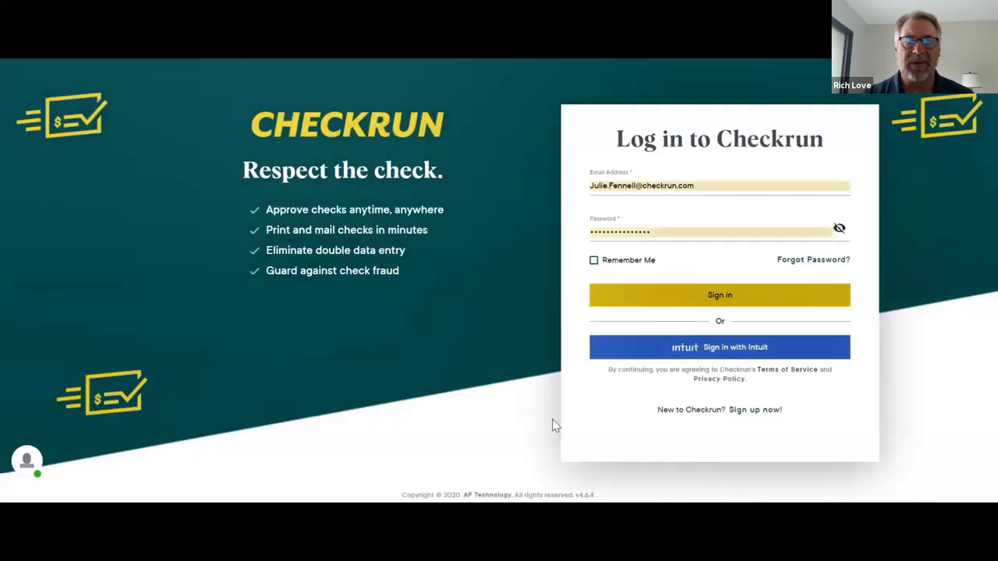
pyautogui.click(611, 348)
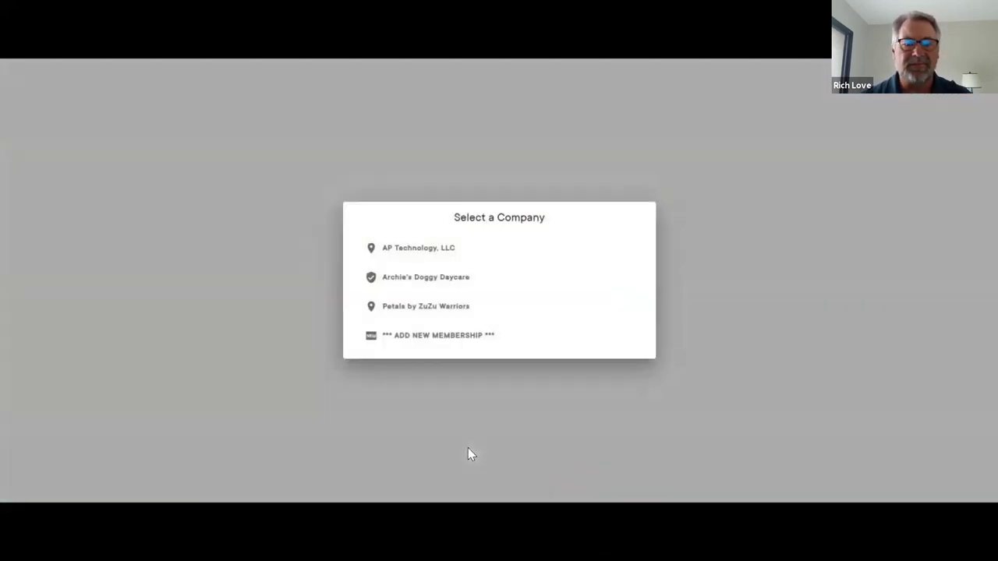
pyautogui.click(430, 312)
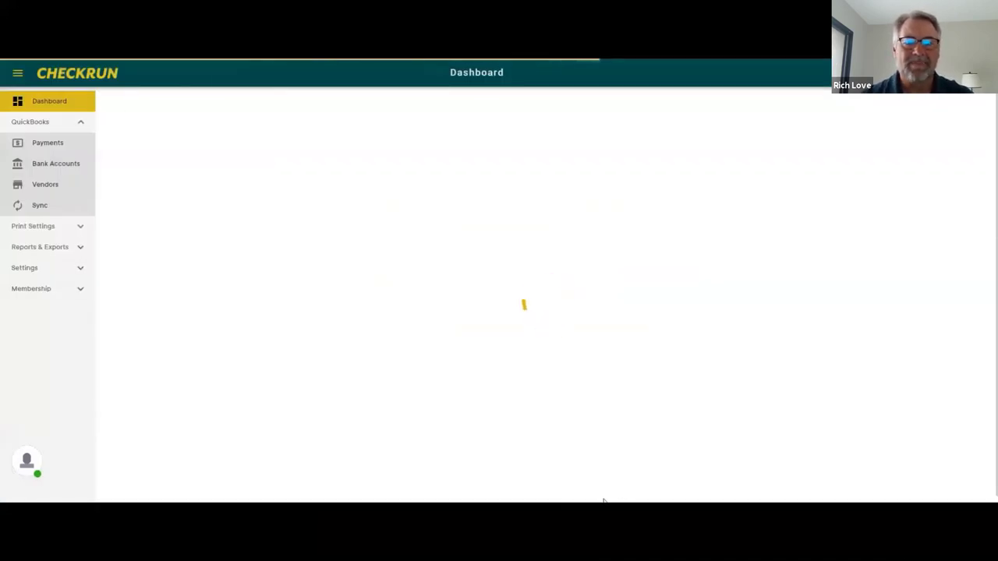
pyautogui.click(35, 143)
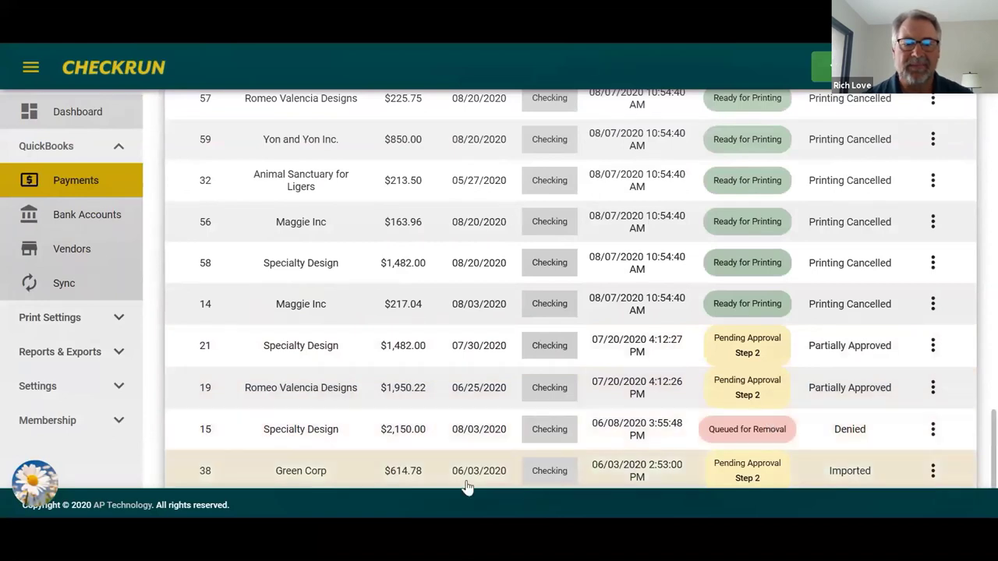
# Reschedule the approval of Green Corp payment 38 to 10/19/2020 and view it among the scheduled payments
pyautogui.click(934, 469)
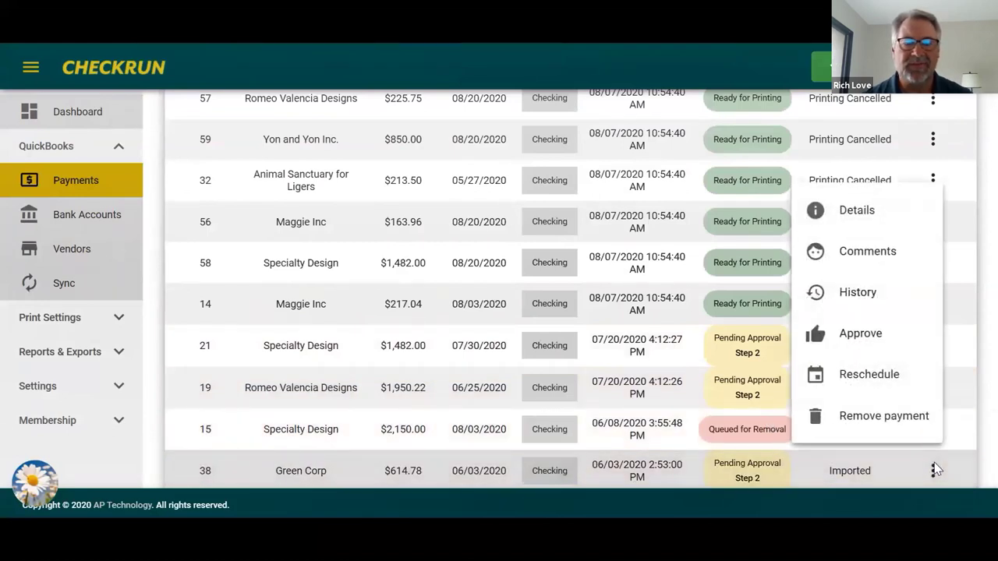
pyautogui.click(873, 375)
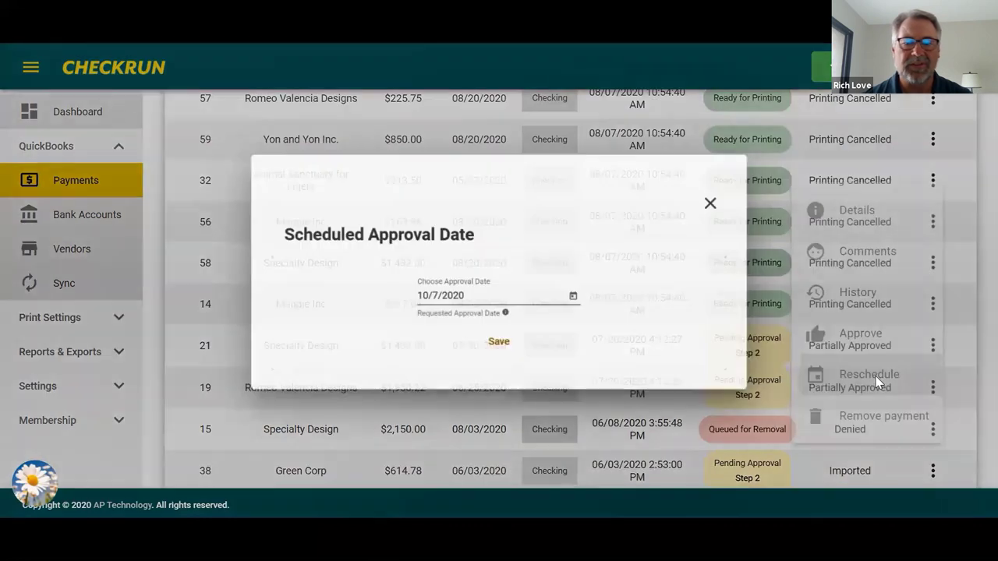
pyautogui.click(575, 299)
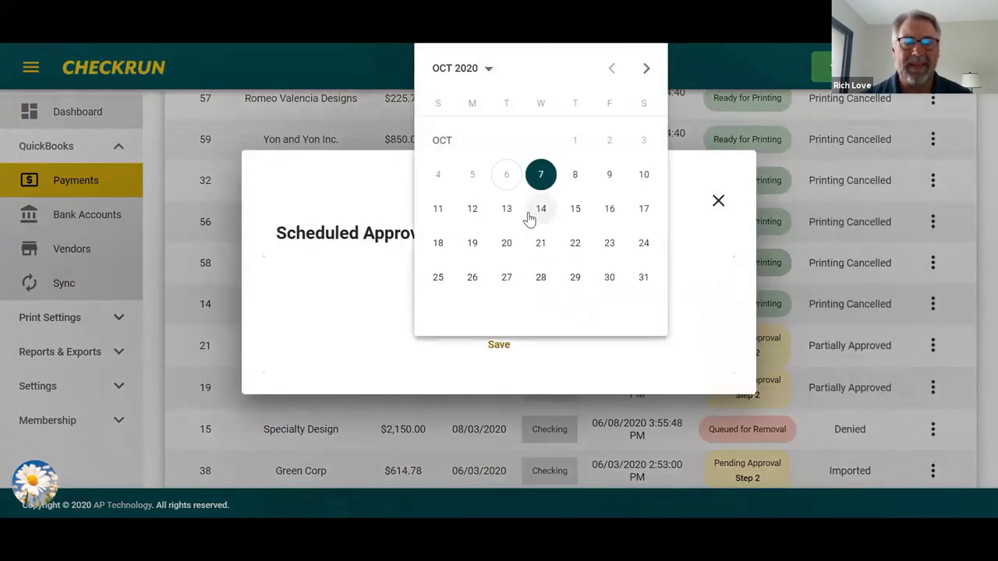
pyautogui.click(474, 246)
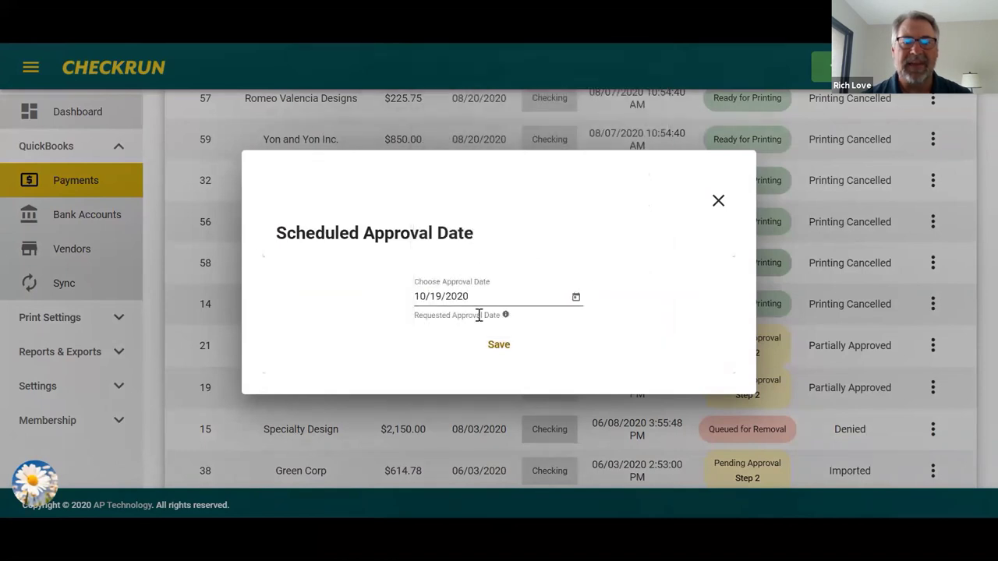
pyautogui.click(500, 348)
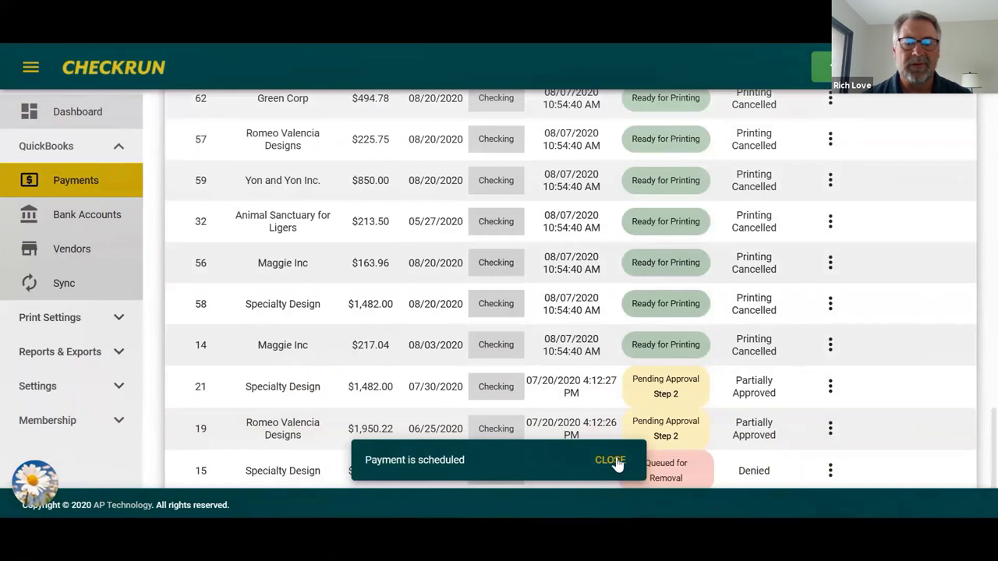
pyautogui.click(611, 460)
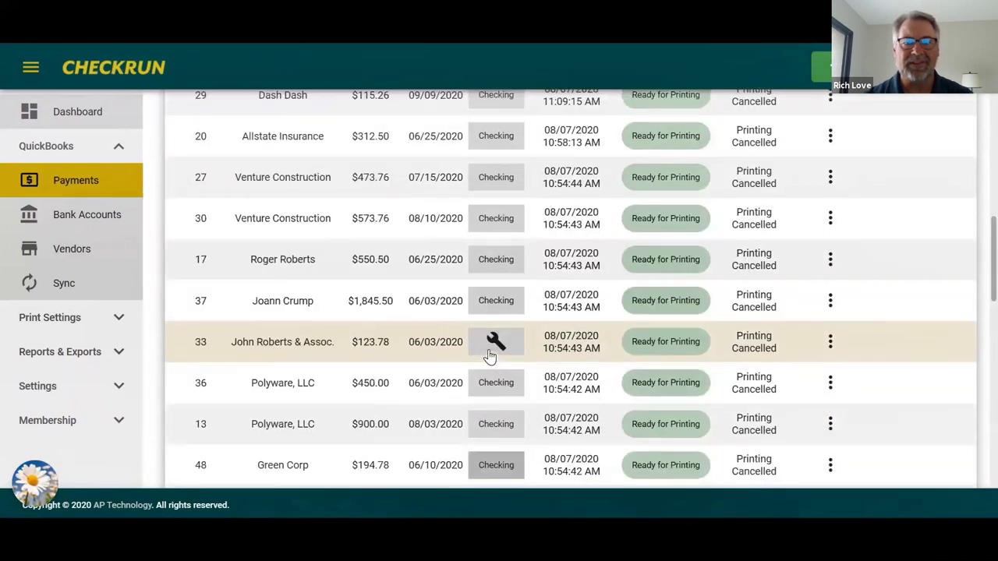
pyautogui.click(655, 135)
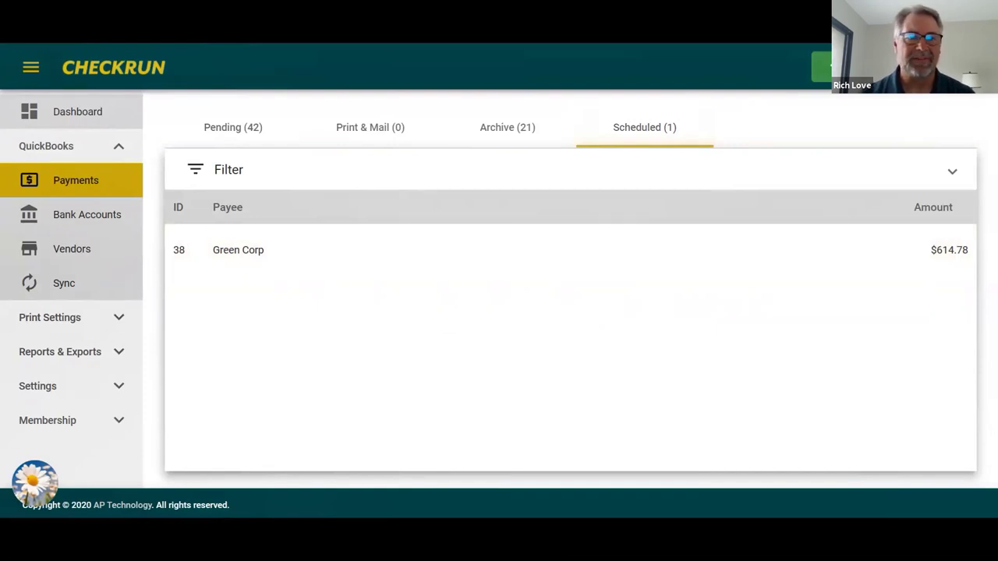
pyautogui.hotkey('alt', 'Tab')
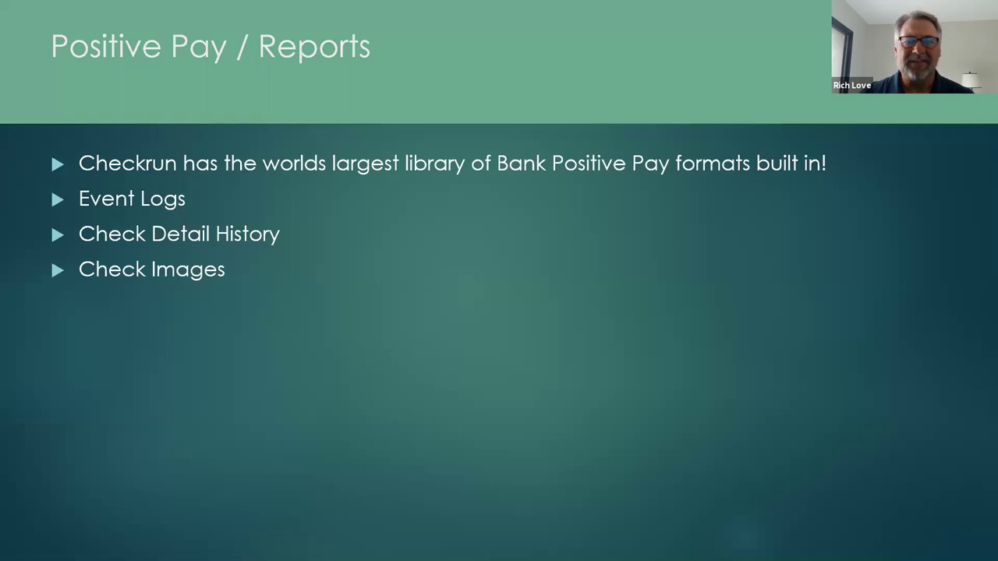